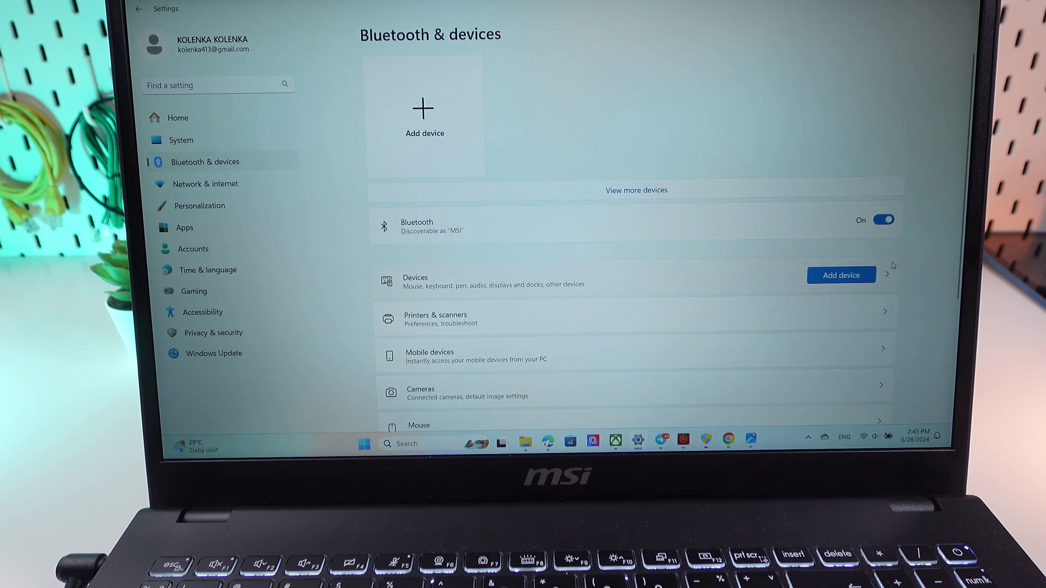
Step: Add a new Bluetooth device so nearby devices are scanned for the Galaxy Buds2 Pro
click(850, 277)
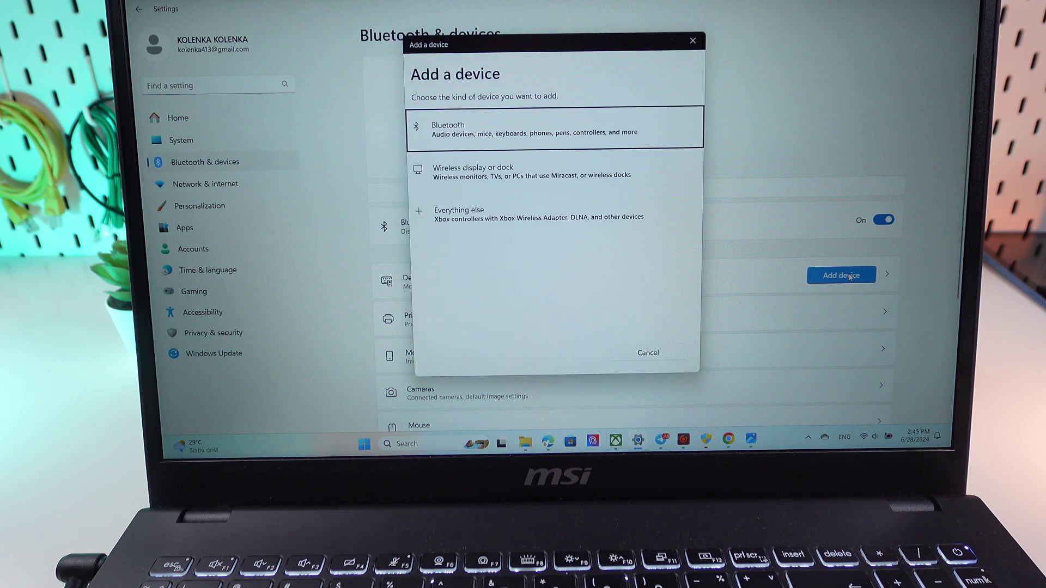
click(642, 145)
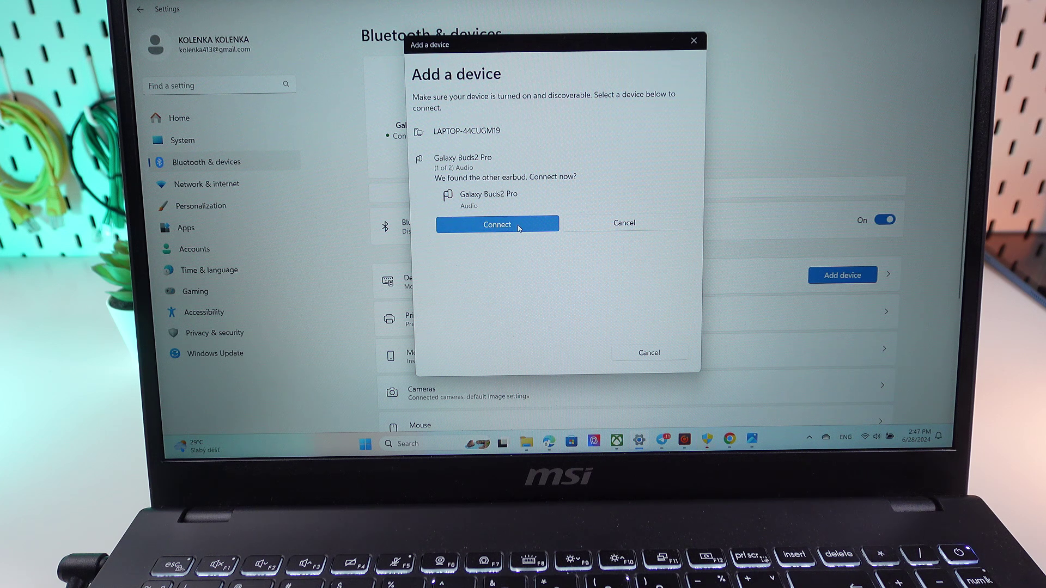
Step: Connect the Galaxy Buds2 Pro so both earbuds pair with the laptop
click(512, 232)
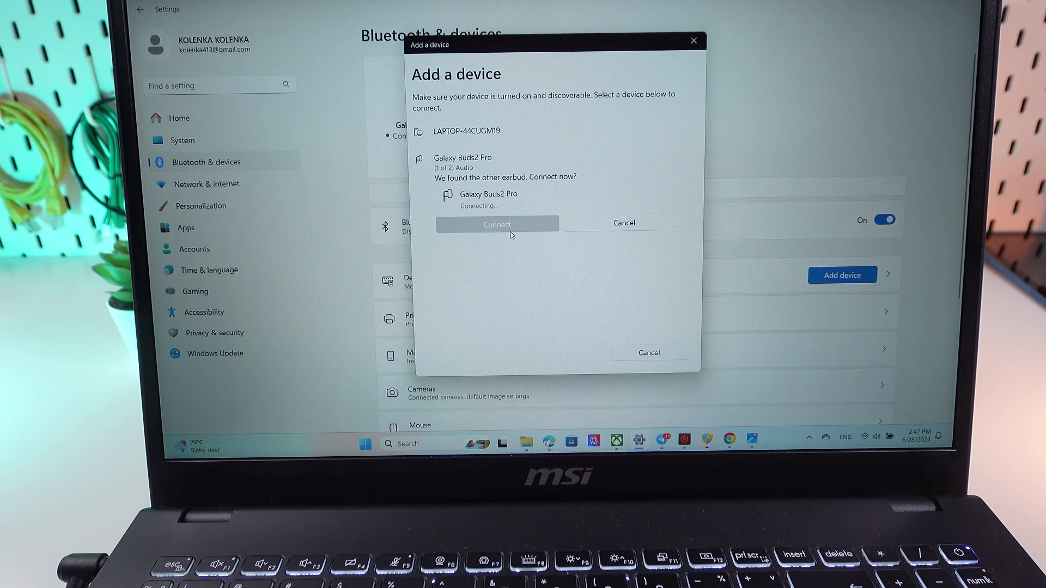